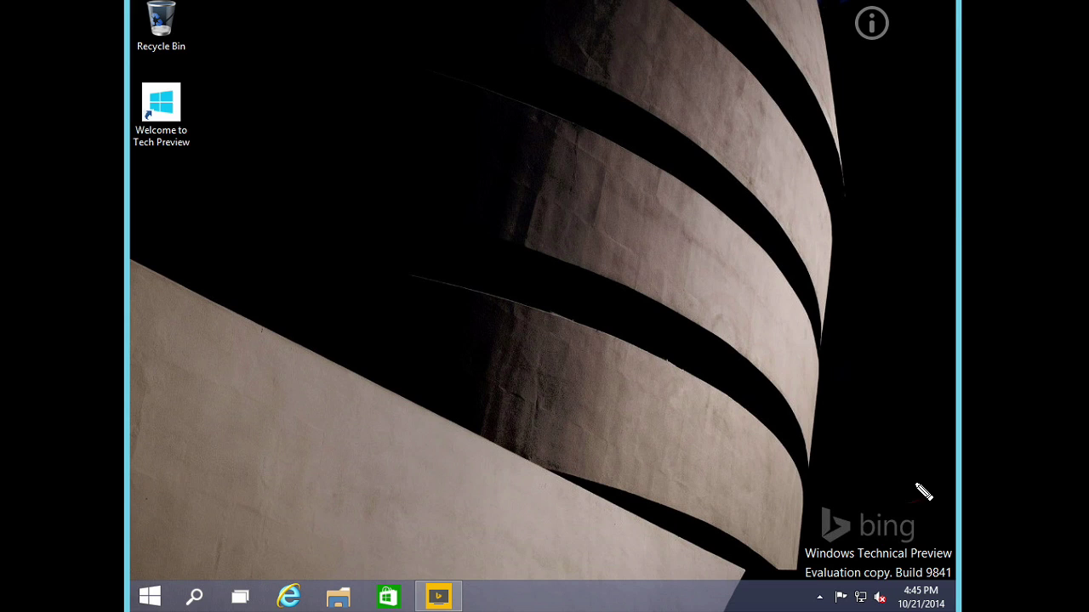
mouse_move(854, 453)
mouse_down()
mouse_move(922, 488)
mouse_move(924, 527)
mouse_move(933, 520)
mouse_up()
drag(917, 522, 923, 536)
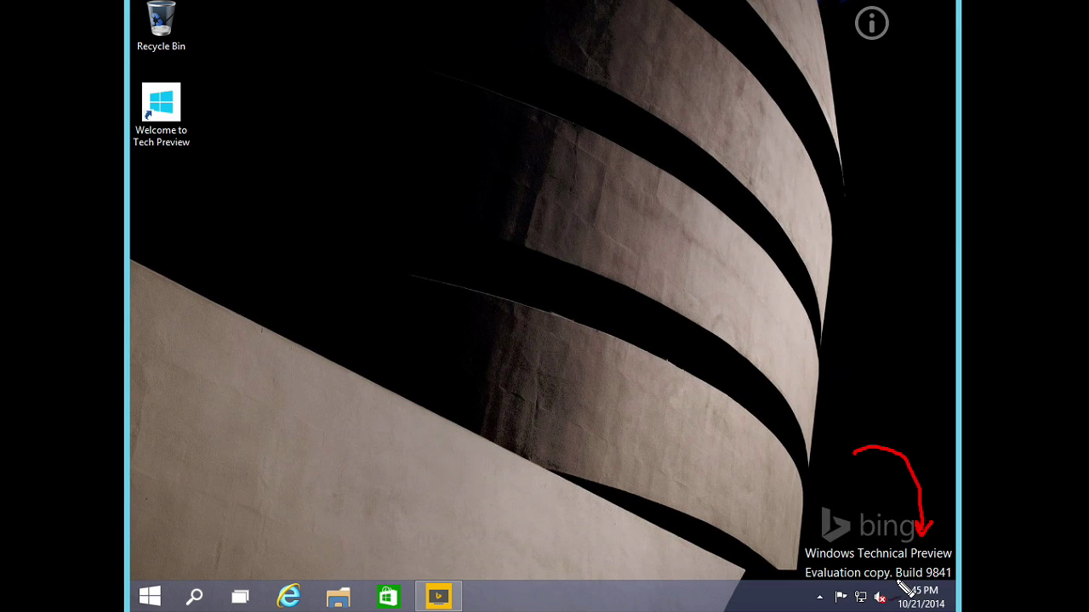
drag(894, 581, 956, 583)
key(Escape)
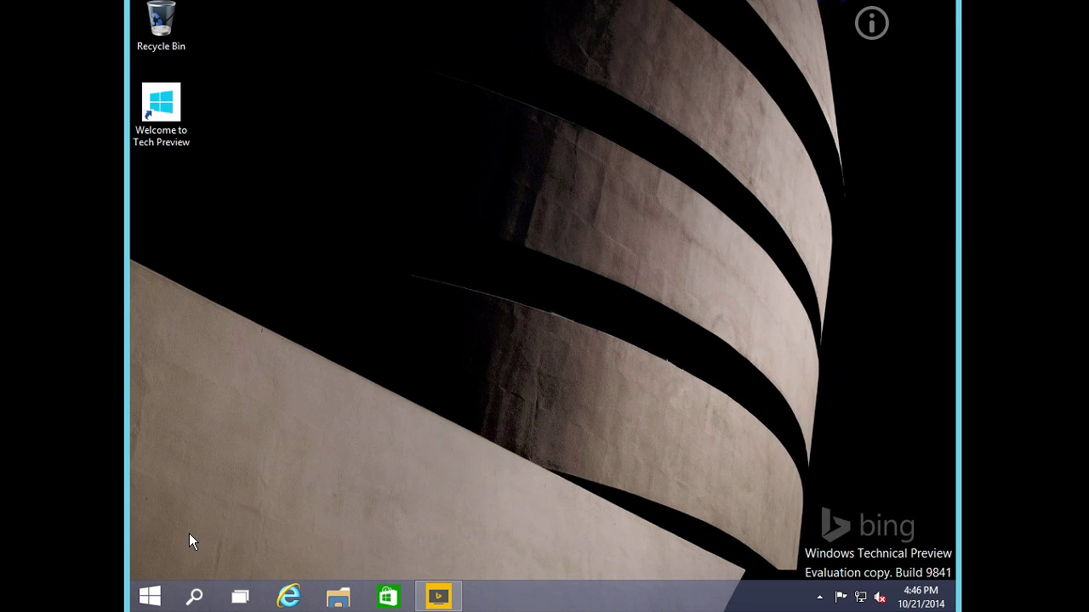
Search for "updates" and show the Preview builds page of the Update and recovery settings
click(143, 602)
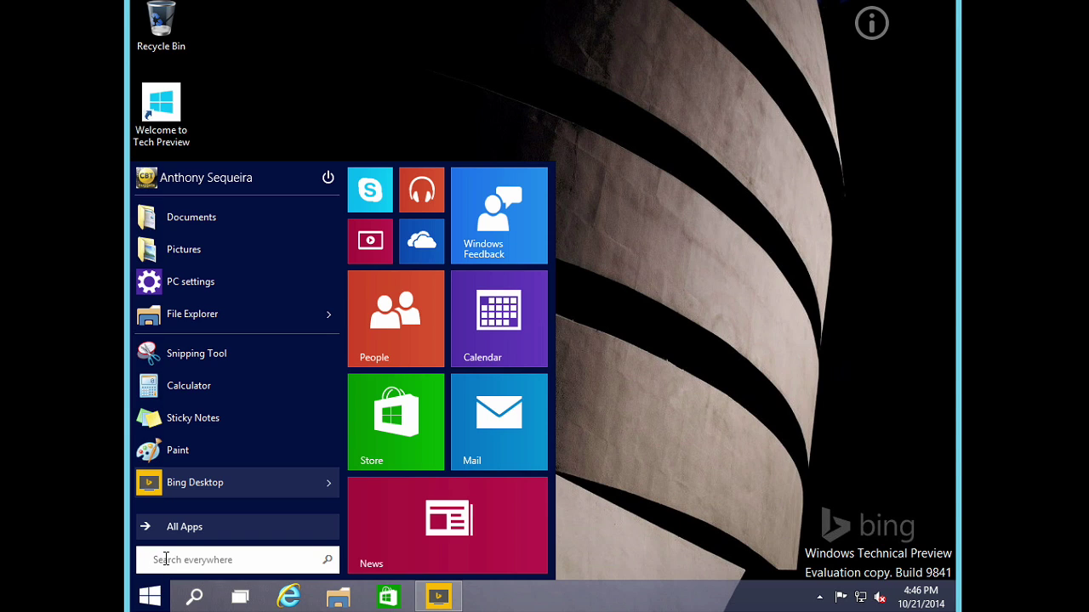
text(update)
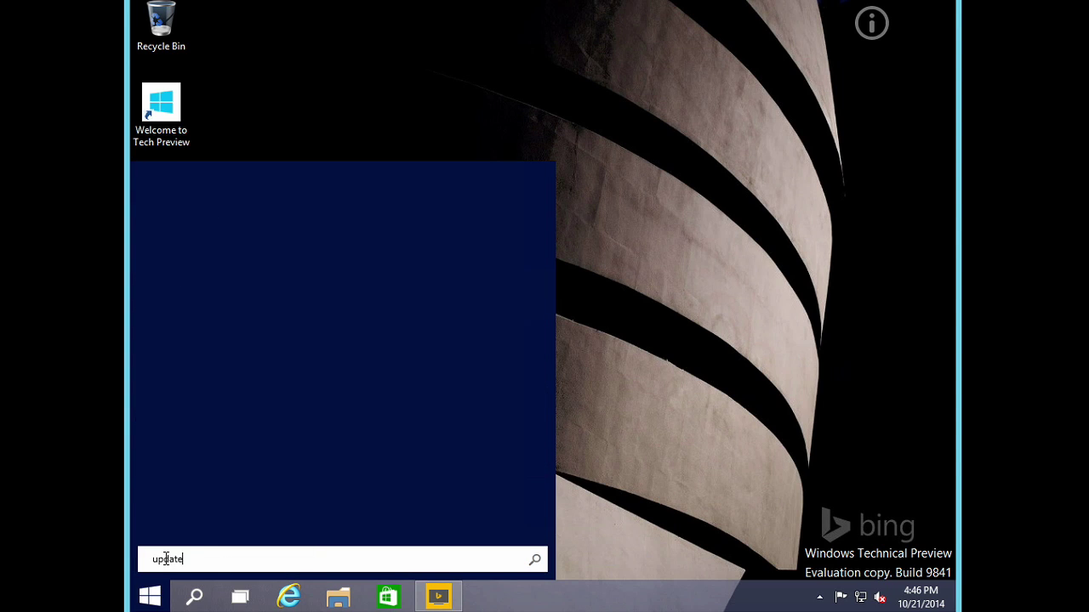
text(s)
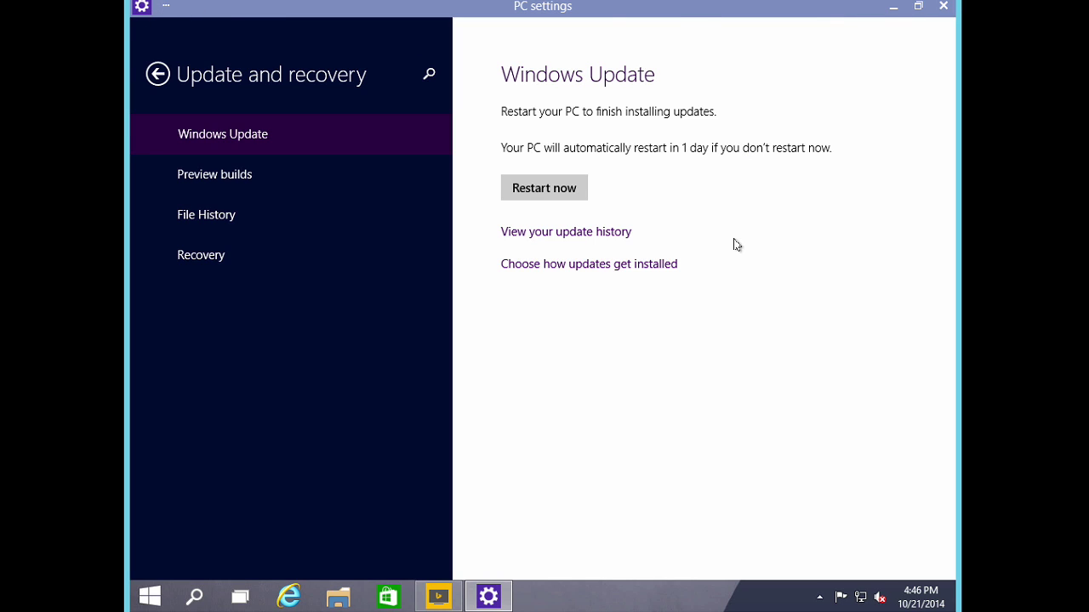
click(231, 175)
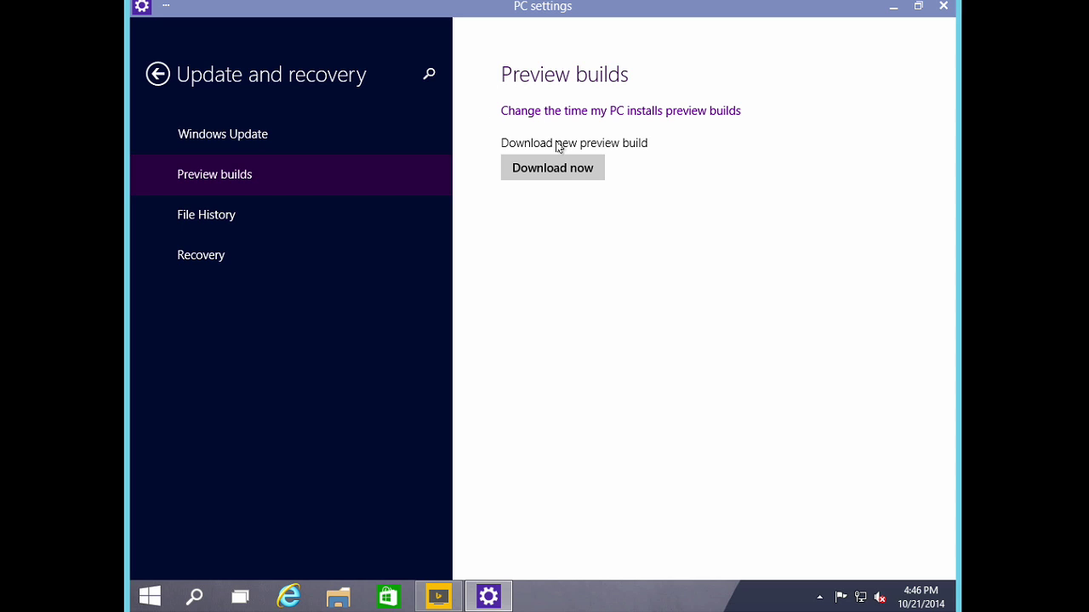
Download and install the new preview build, with the restart and update set to Now
click(566, 173)
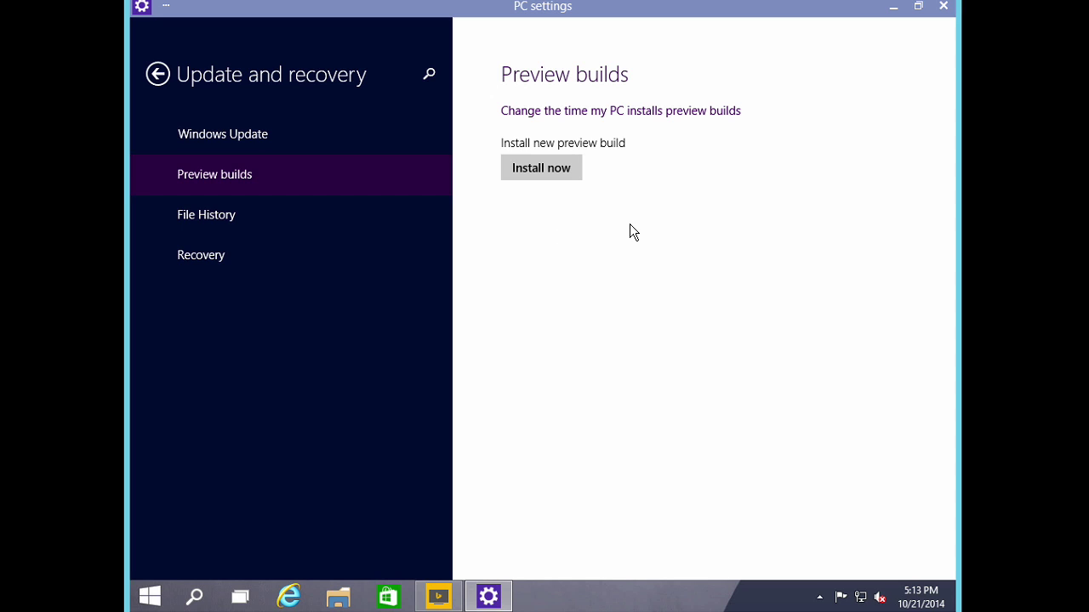
click(556, 172)
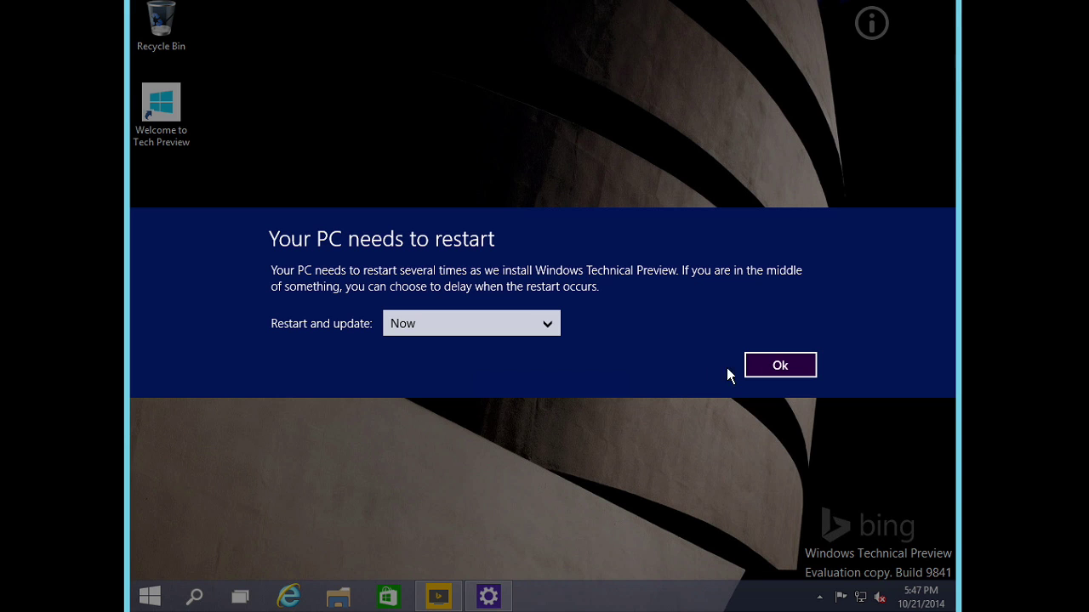
click(791, 372)
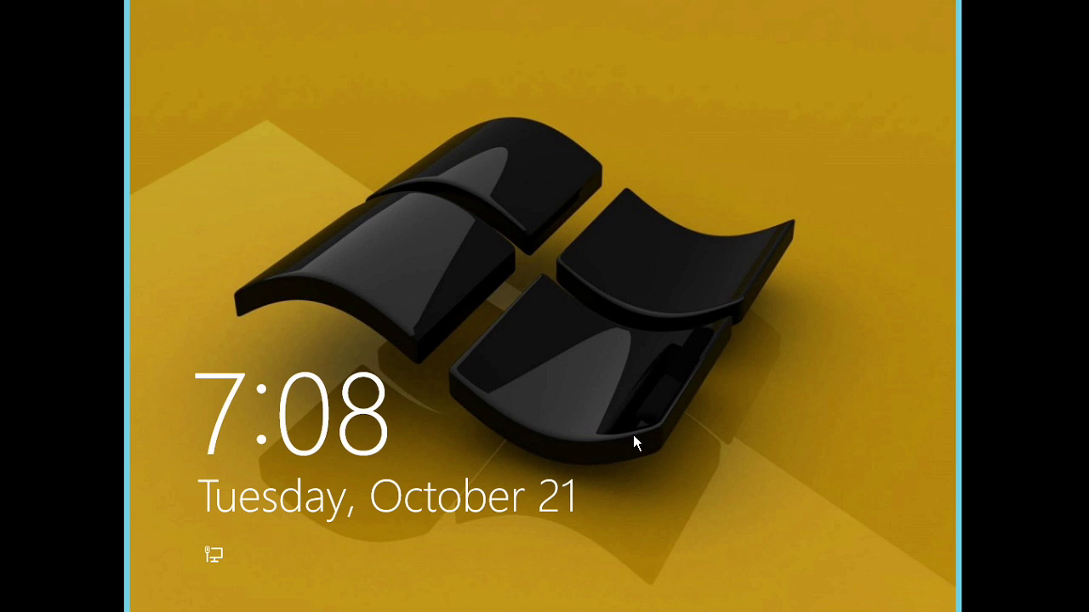
Dismiss the lock screen and sign in with the account password, clearing the first entry and entering it again
click(628, 386)
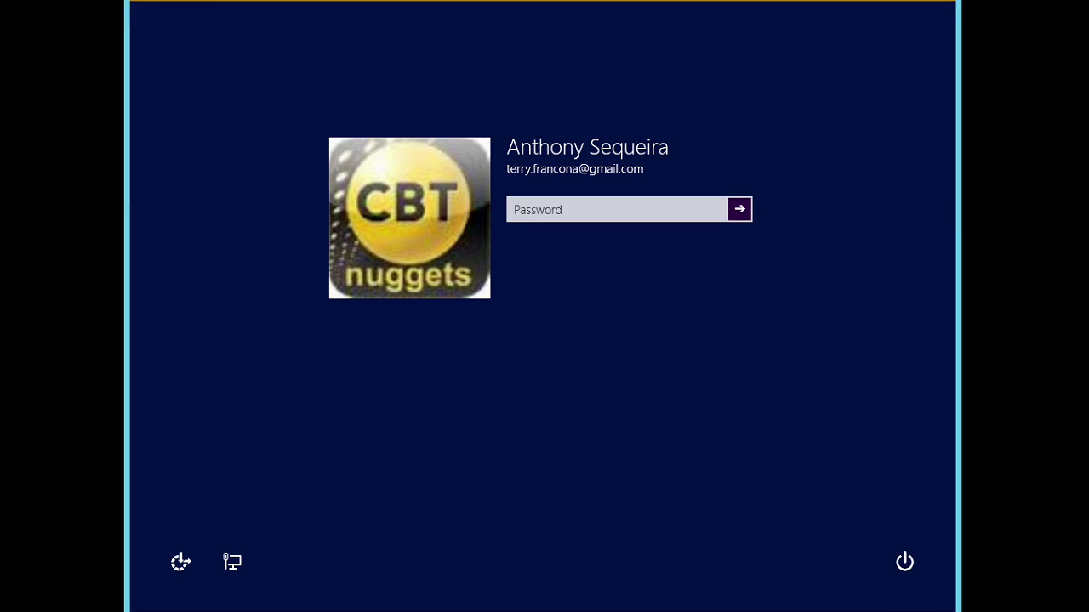
text(••••••••••)
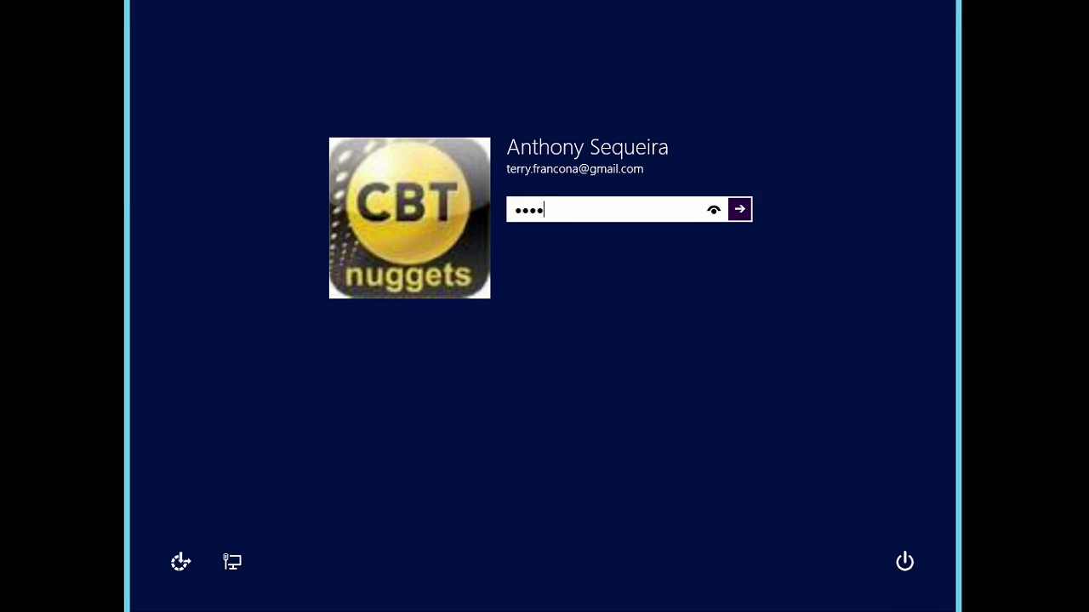
key(BackSpace)
key(BackSpace)
key(BackSpace)
key(BackSpace)
key(BackSpace)
key(BackSpace)
key(BackSpace)
key(BackSpace)
key(BackSpace)
key(BackSpace)
text(••••••••••)
click(739, 209)
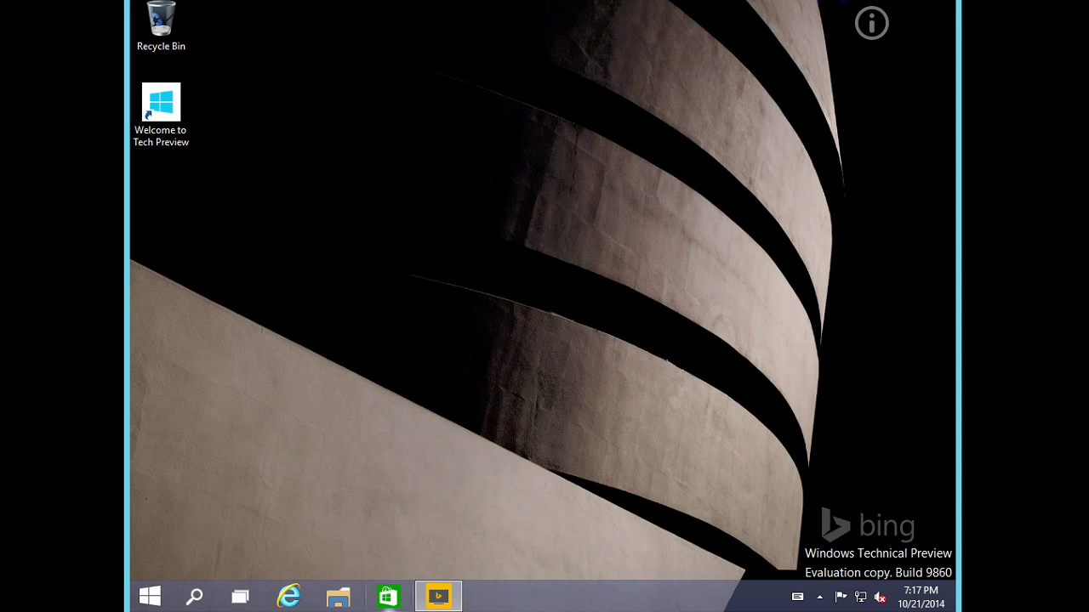
Dismiss the Bing Desktop search bar and check the Notifications list for new entries
click(441, 595)
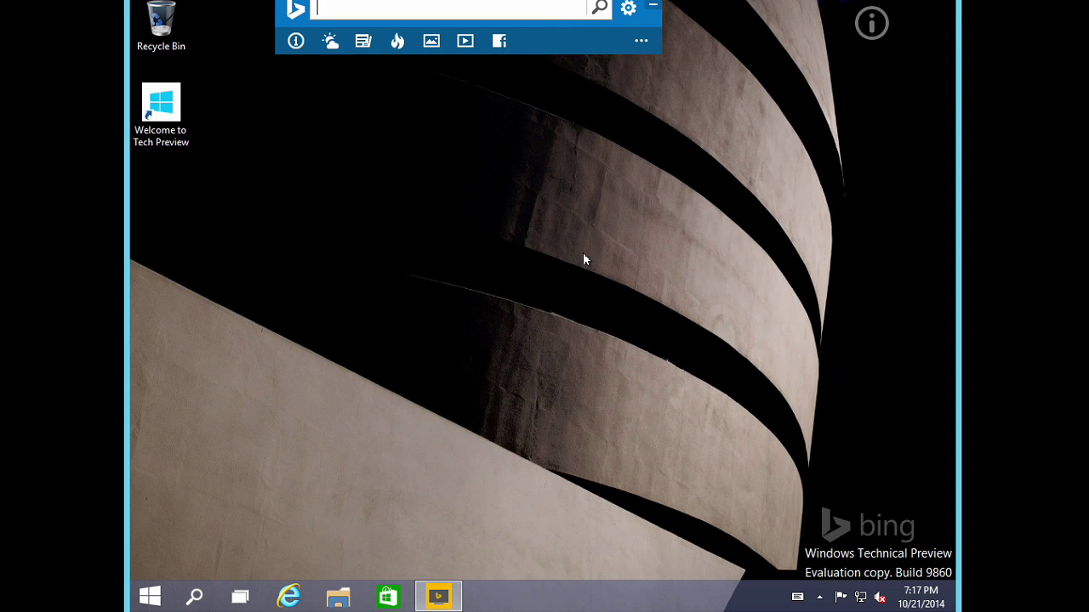
click(632, 274)
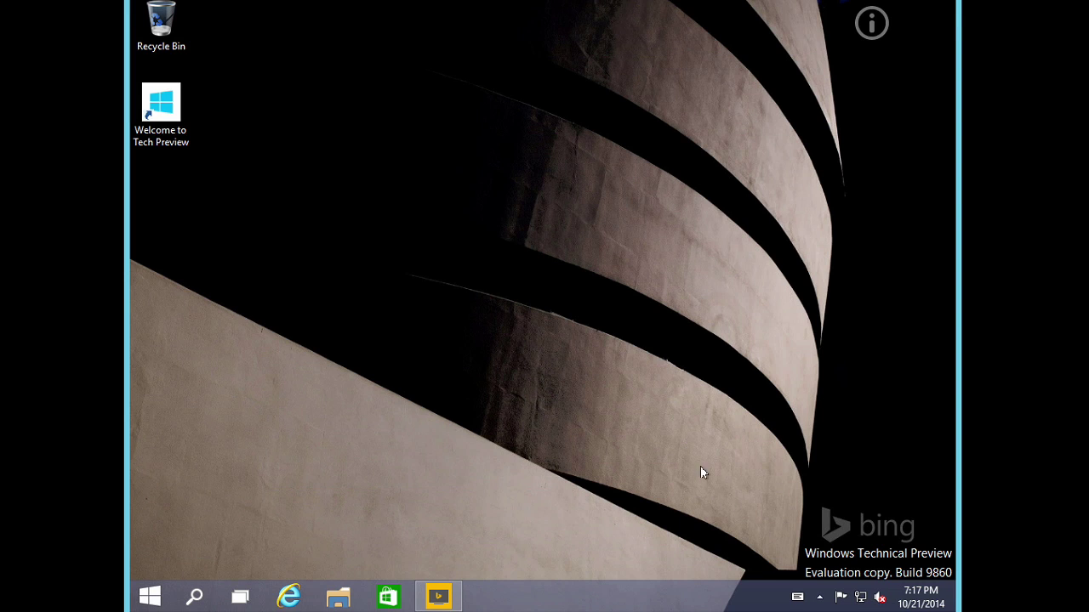
click(797, 598)
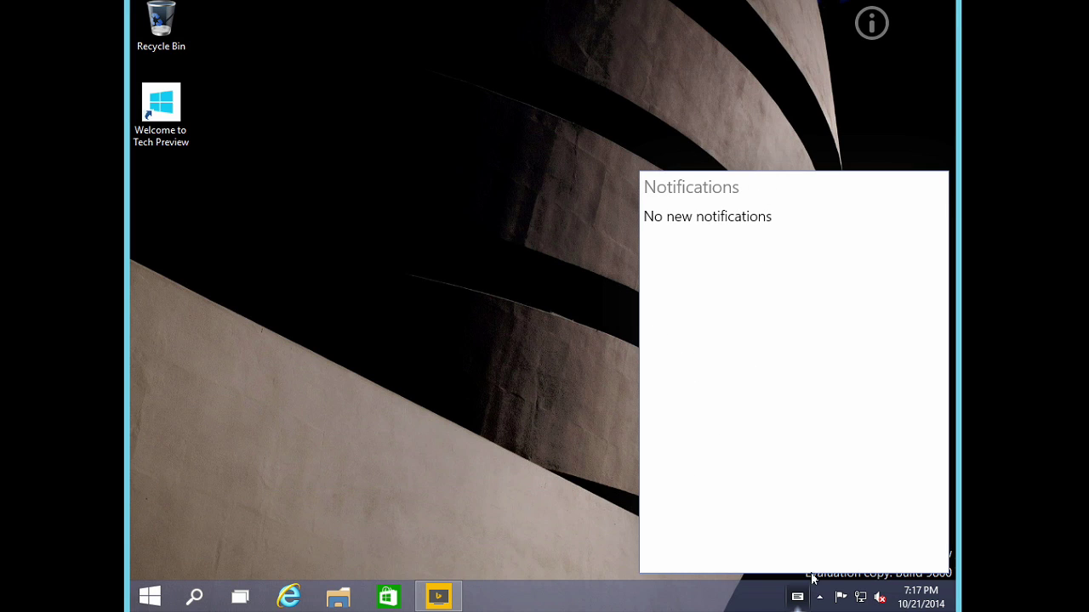
click(527, 274)
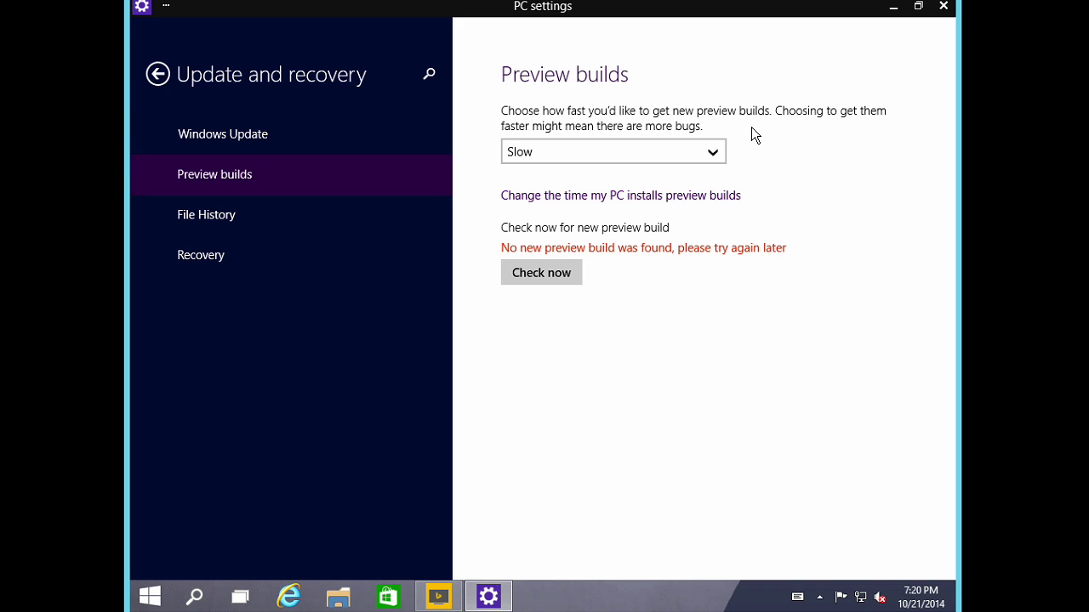
Review the Fast and Slow choices for how fast new preview builds arrive, and close PC settings
click(709, 152)
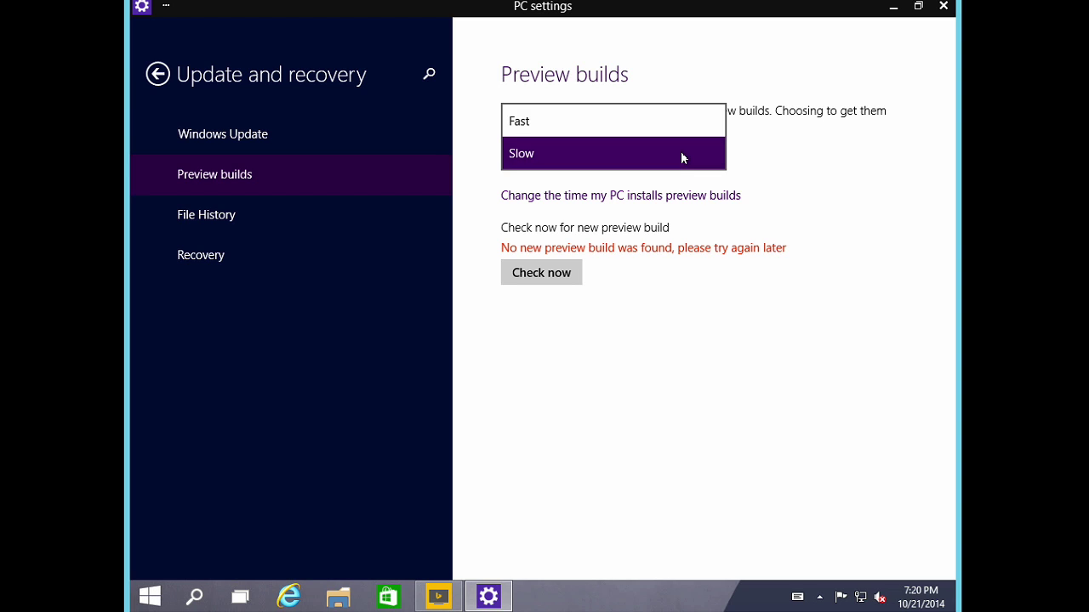
click(681, 157)
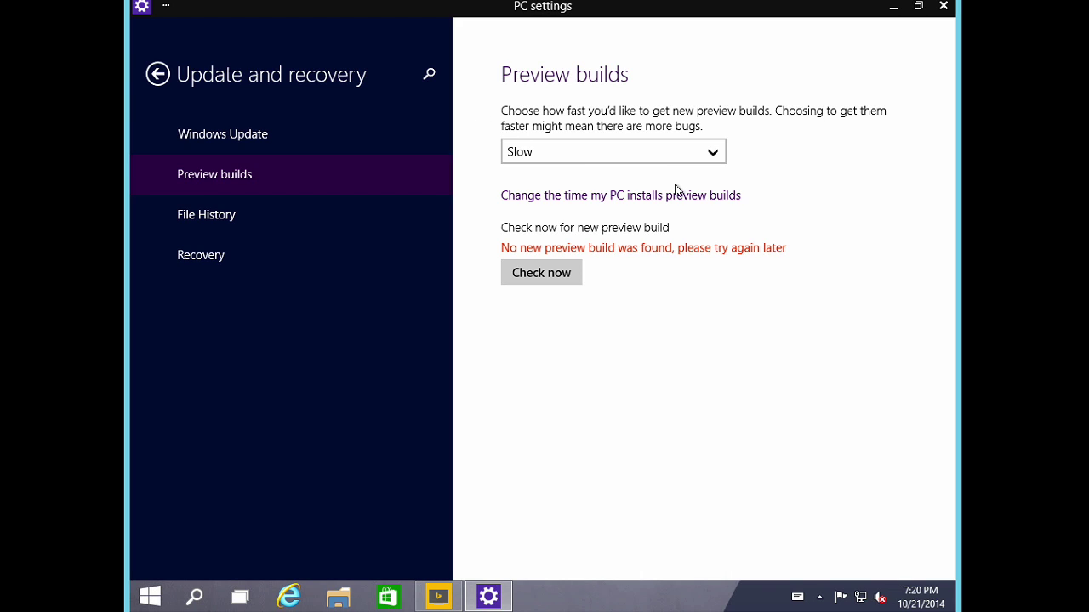
click(712, 153)
click(569, 136)
click(944, 8)
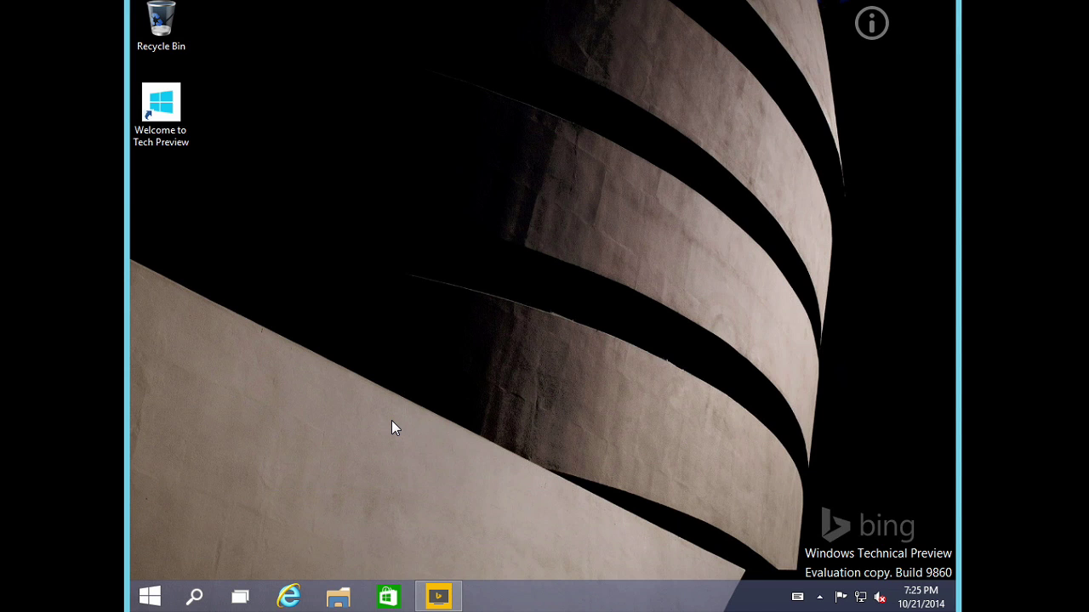
Add a second virtual desktop and open a File Explorer window on it
click(239, 599)
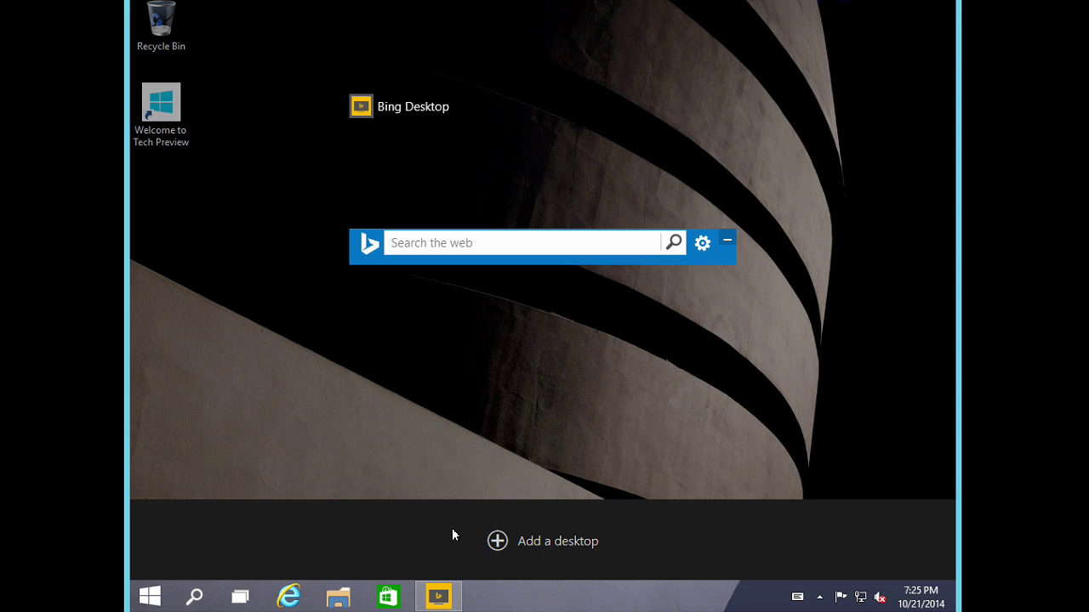
click(497, 541)
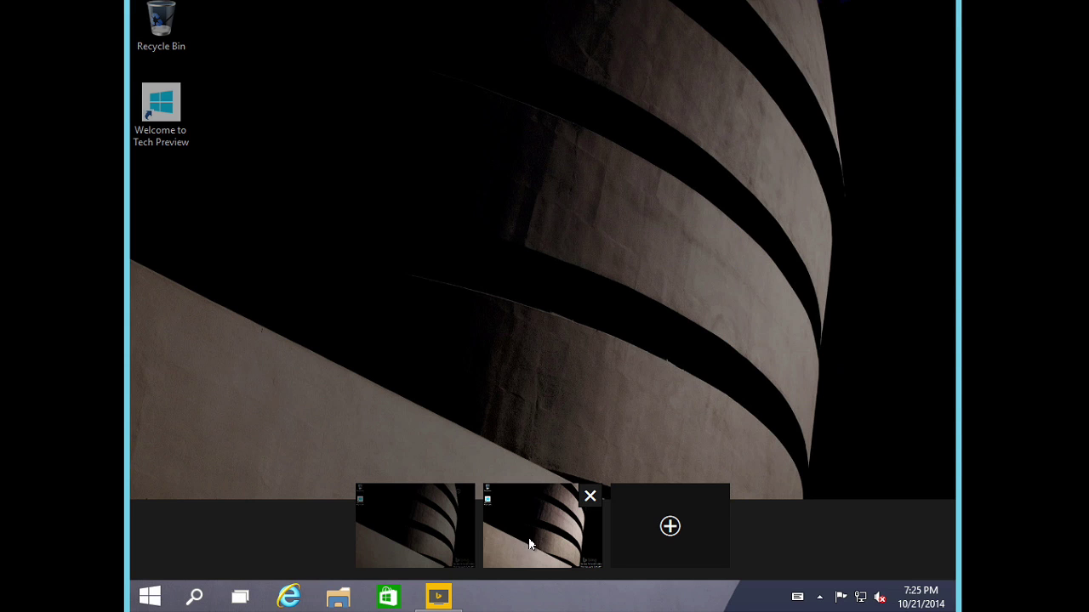
click(530, 544)
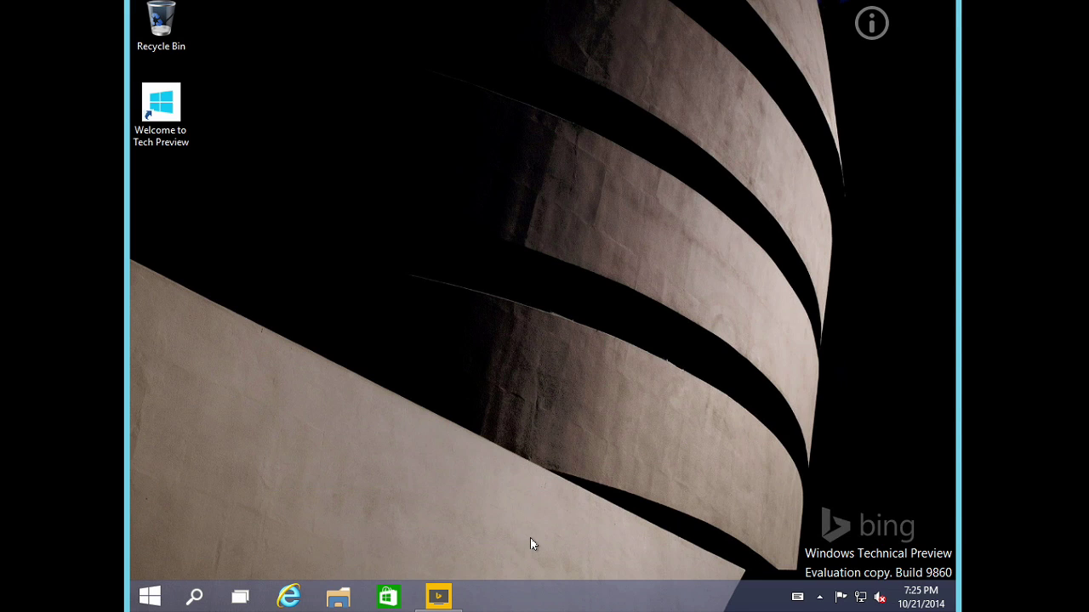
click(342, 600)
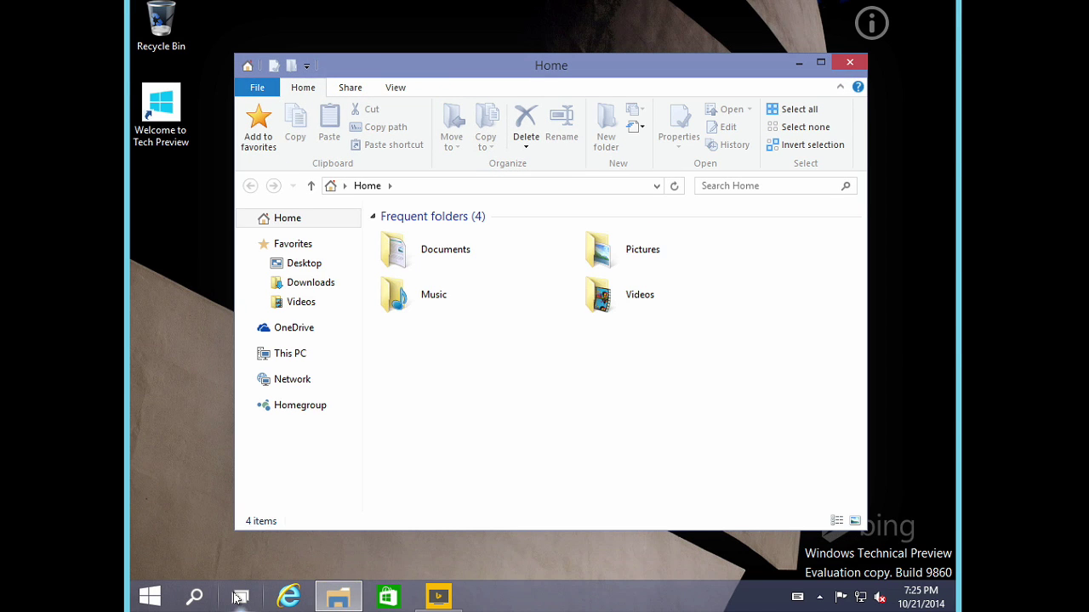
Switch from the second virtual desktop to the first, back to the second, and return to the first
click(239, 598)
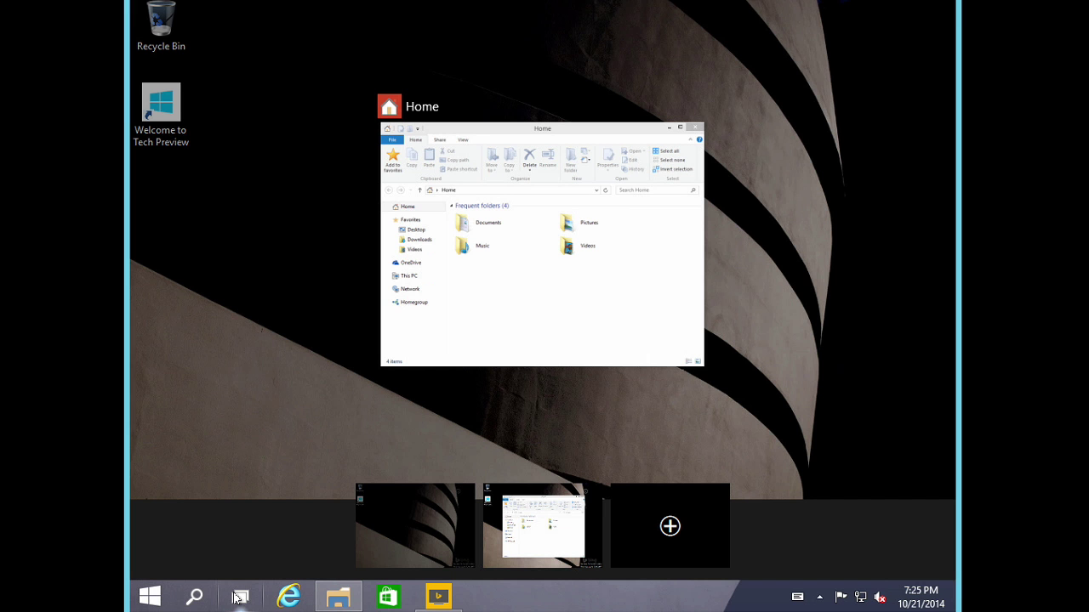
click(404, 525)
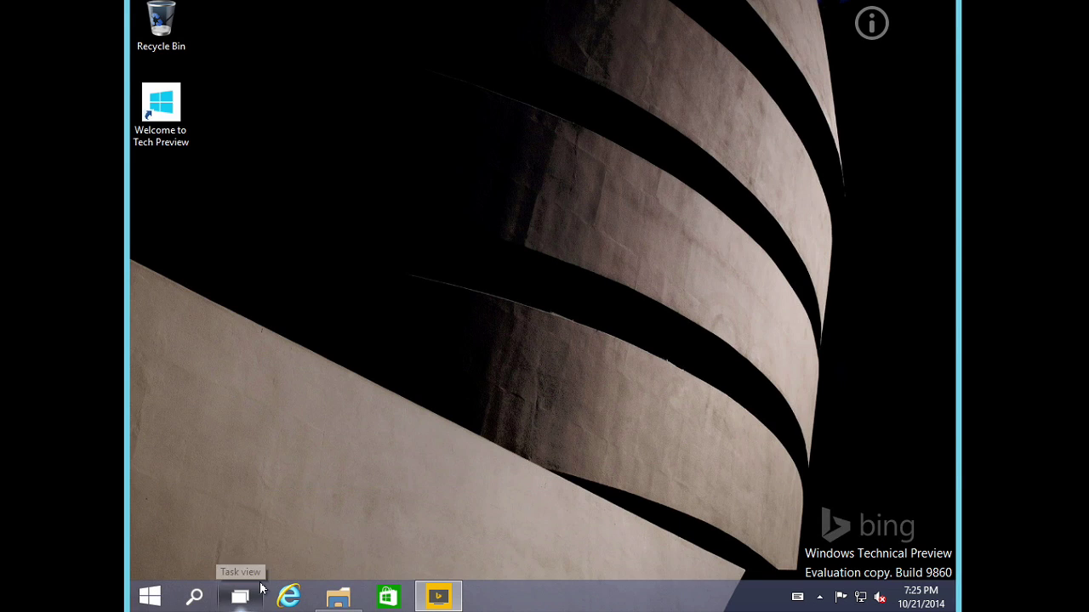
click(239, 598)
click(557, 538)
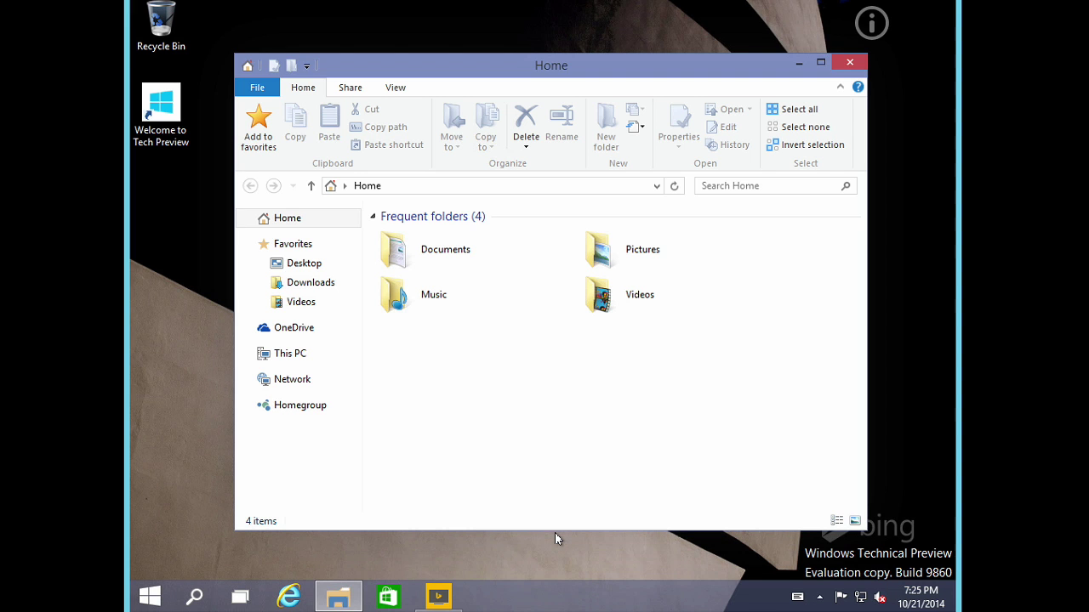
click(239, 598)
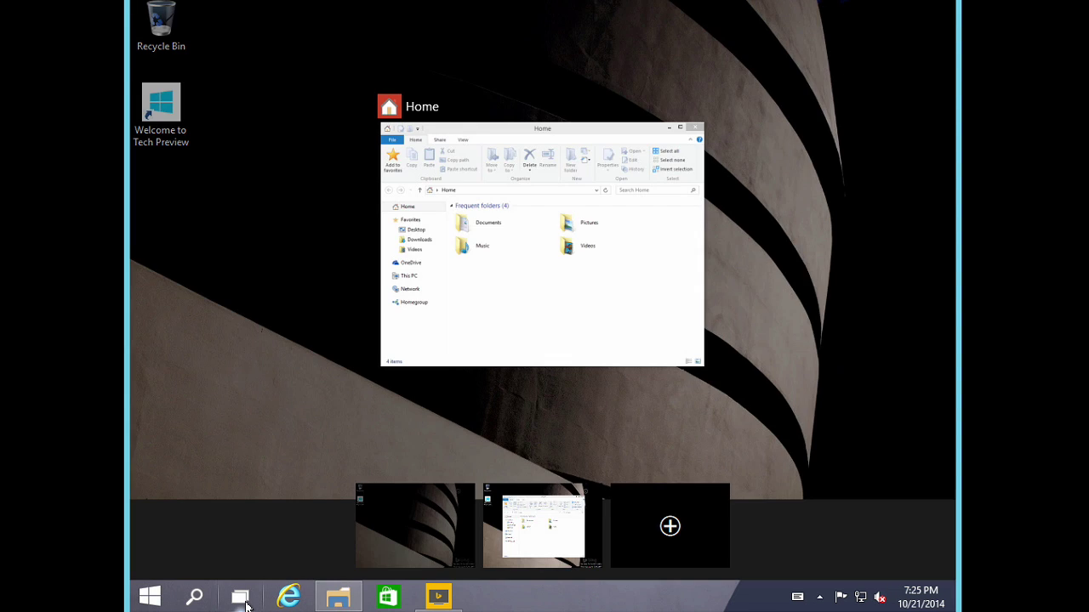
click(419, 530)
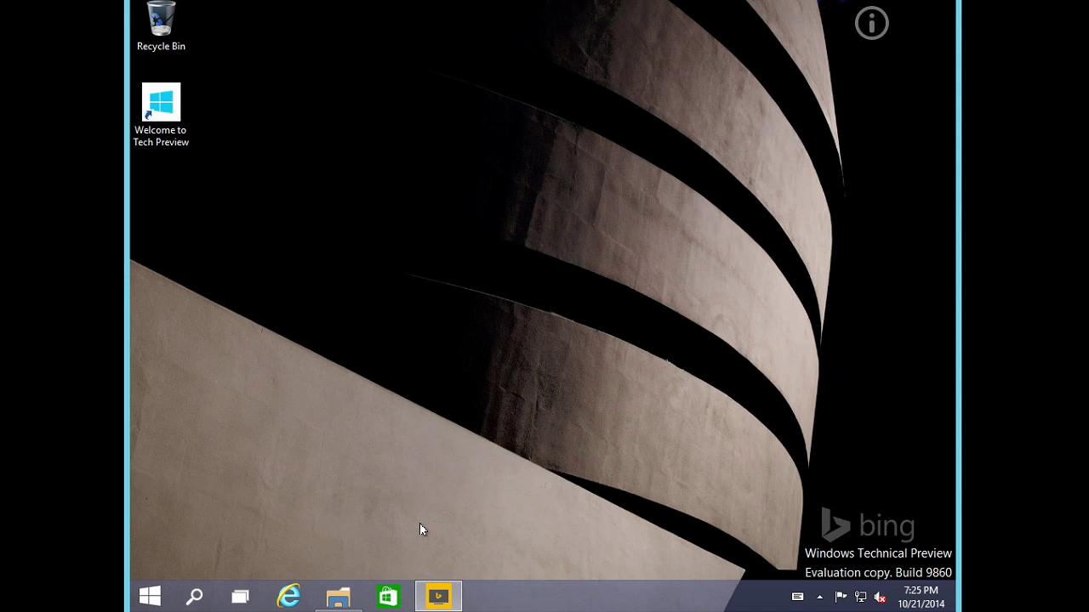